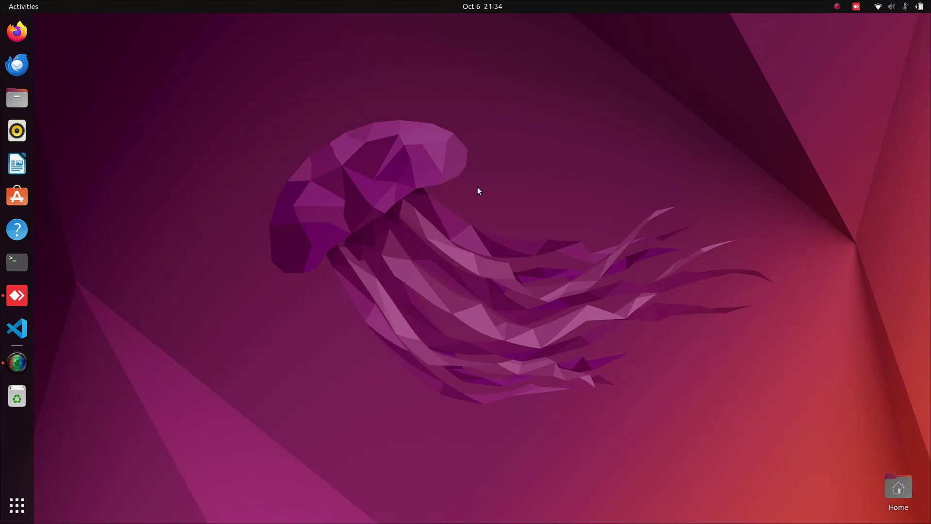
Open Firefox, search the web for "install isaac sim" and open NVIDIA's Isaac Sim Documentation Installation page.
click(17, 31)
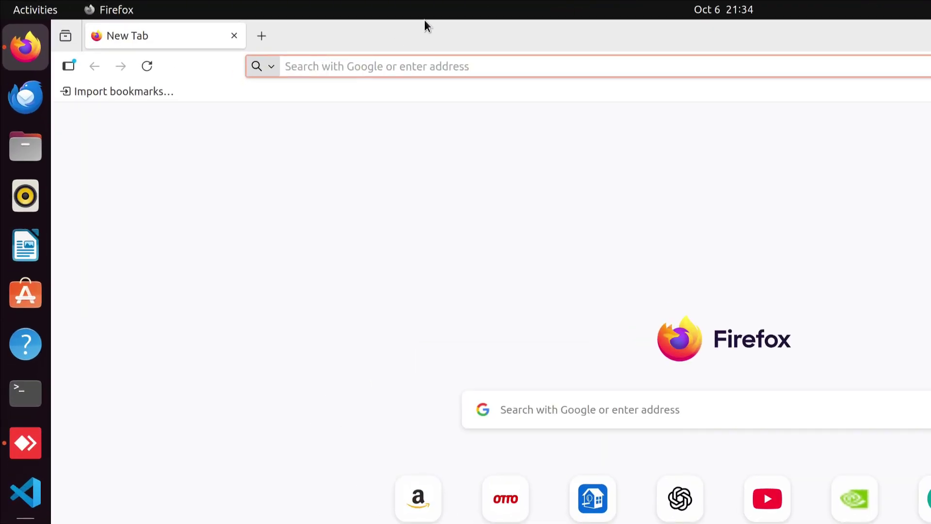
text(install)
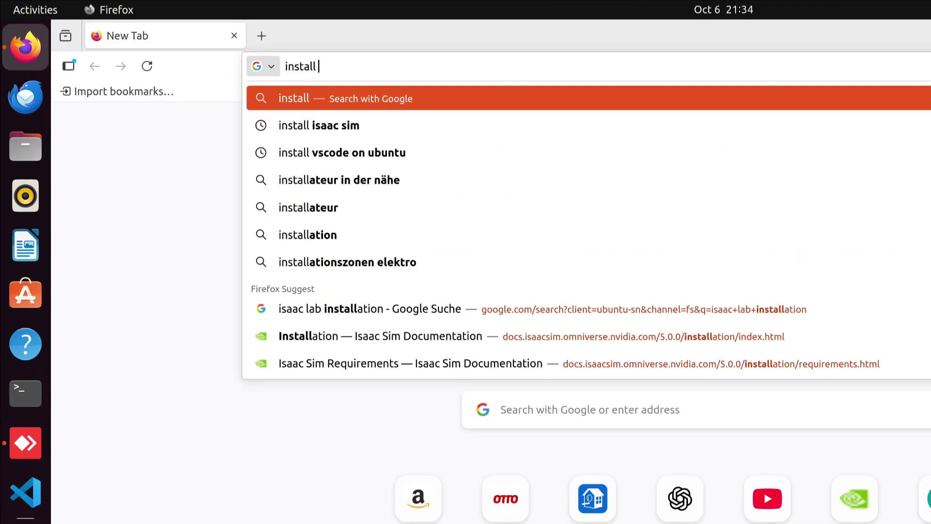
text( isaac)
key(Down)
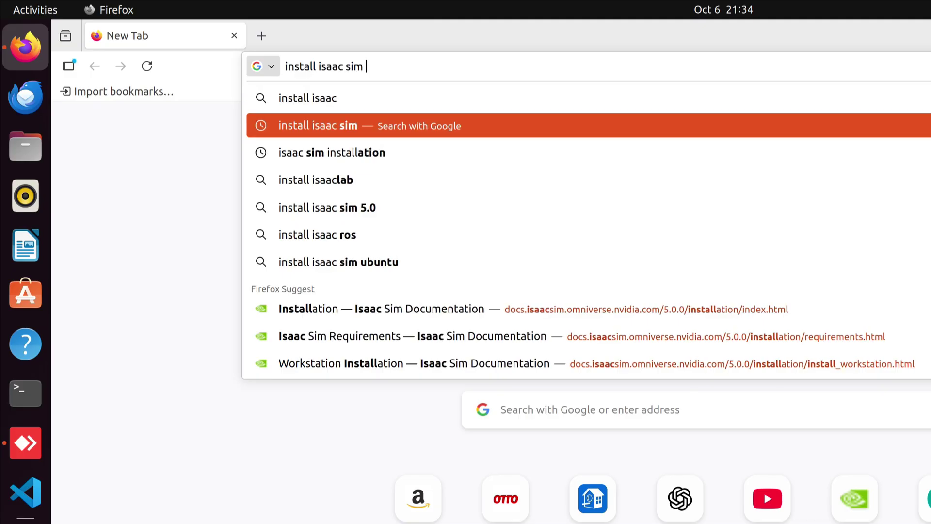
key(Return)
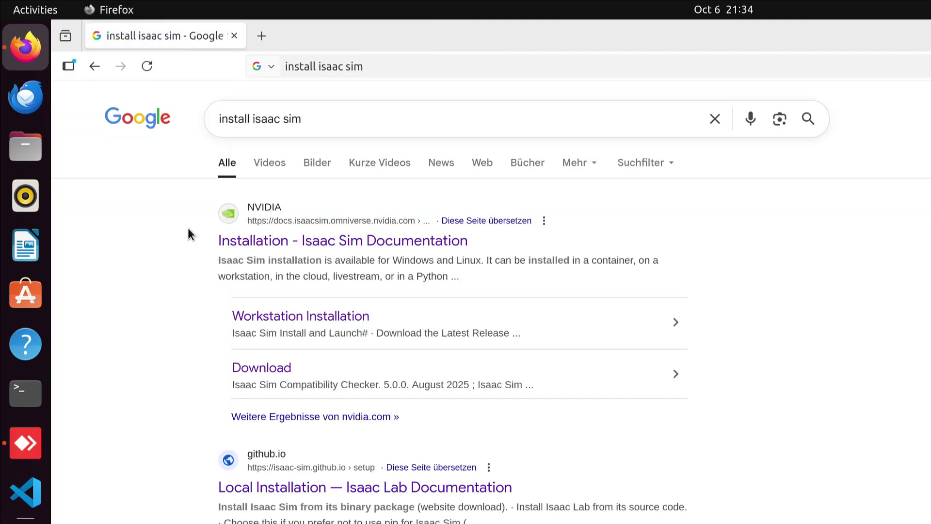
click(336, 241)
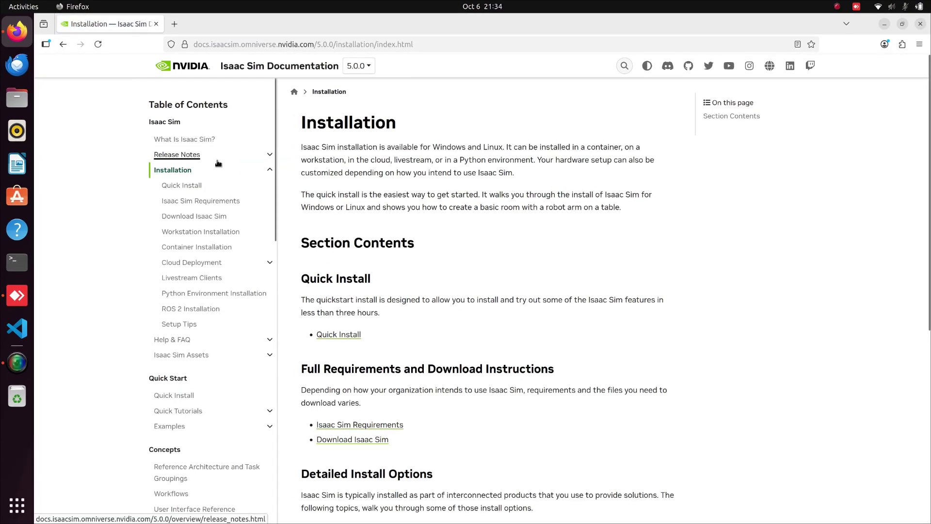
Open the Isaac Sim Requirements page and review the system requirements table.
scroll(464, 217, down, 2)
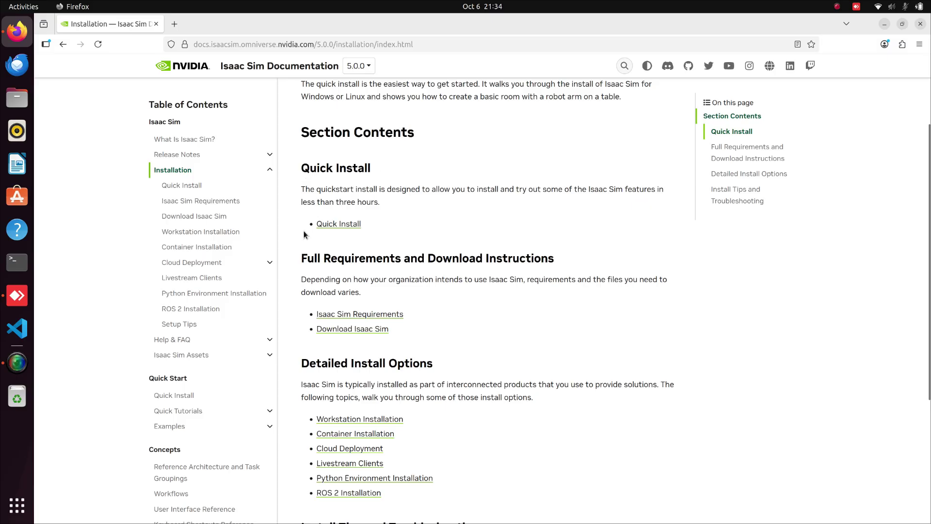
click(365, 314)
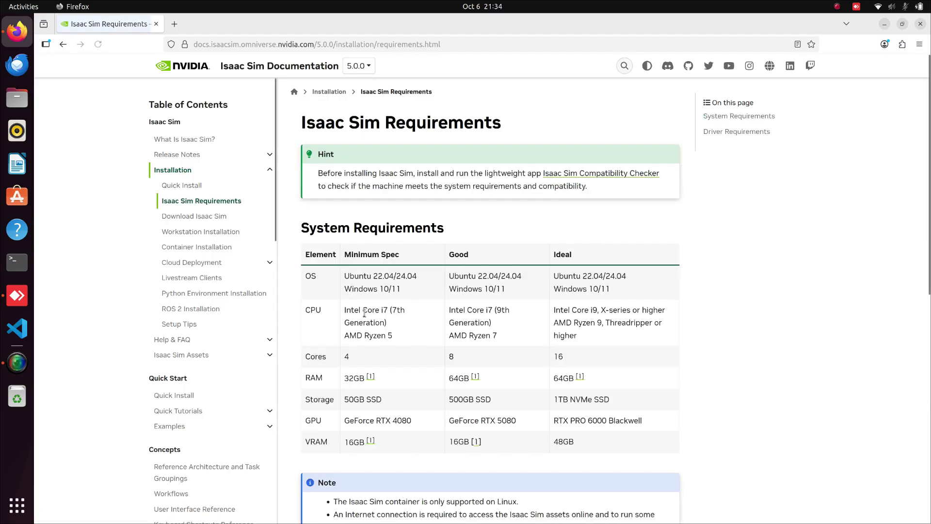
scroll(742, 237, down, 1)
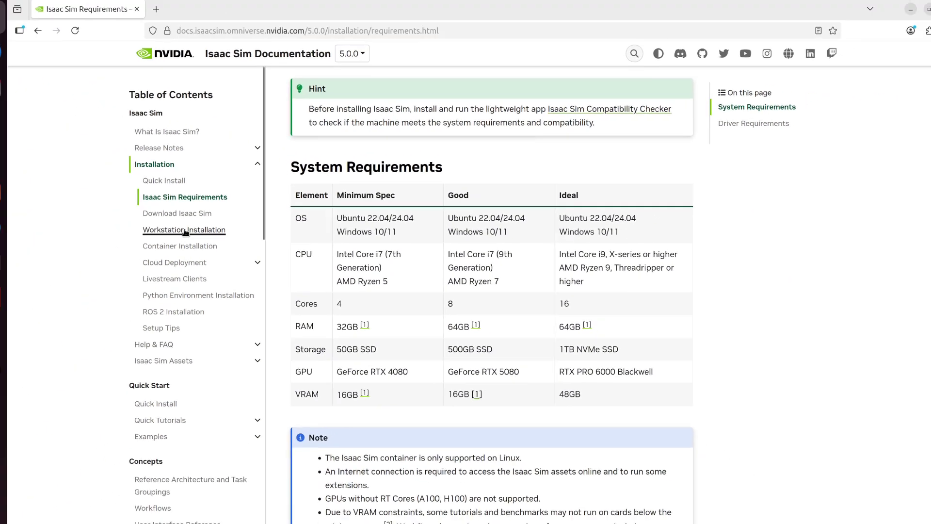
Go to the Workstation Installation page and follow the Compatibility Checker's Latest Release link to the release download table.
click(185, 230)
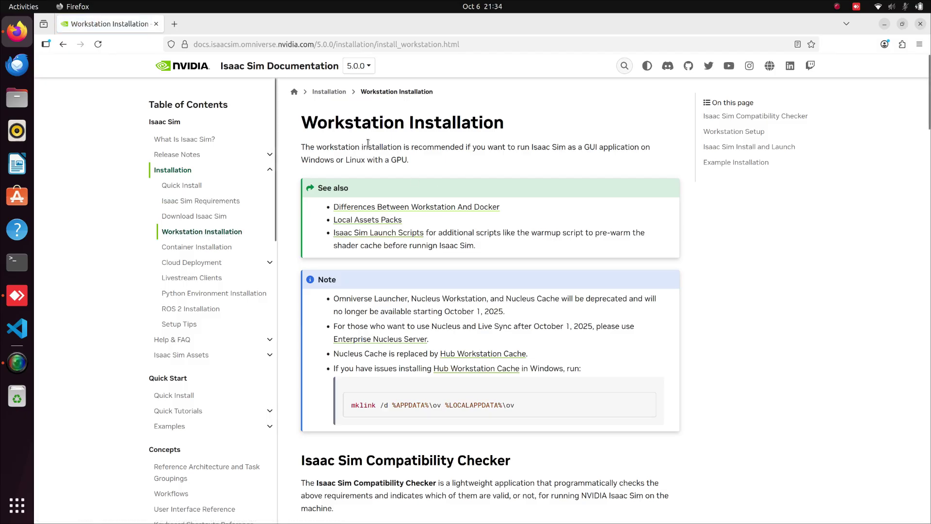
scroll(515, 131, down, 4)
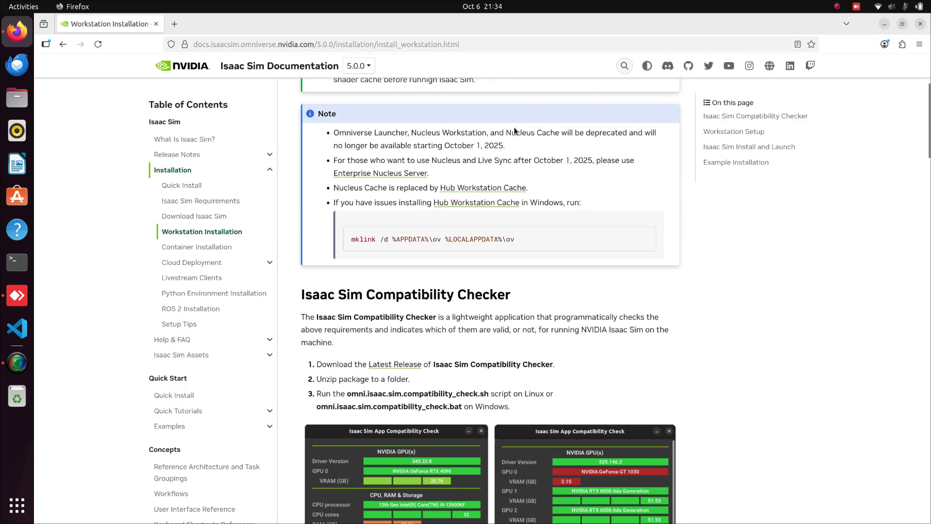
scroll(515, 131, down, 4)
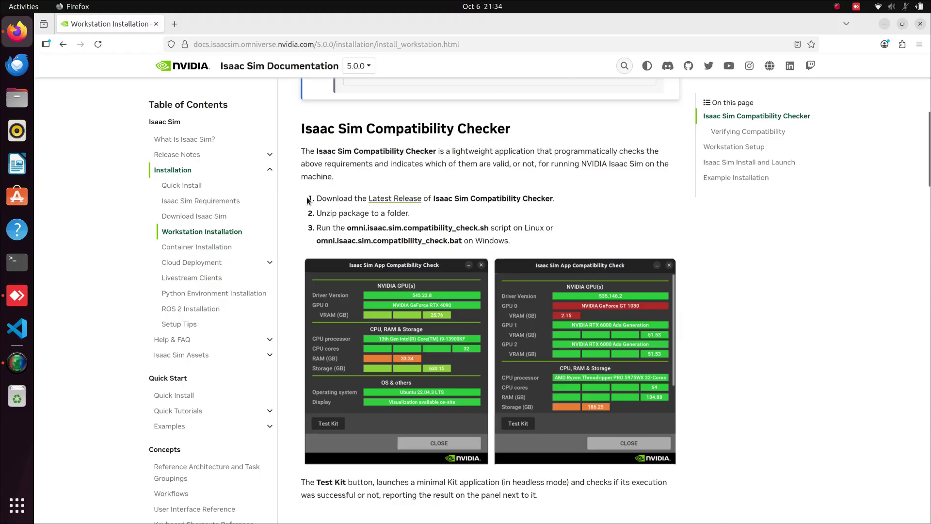
click(405, 202)
drag(301, 161, 368, 165)
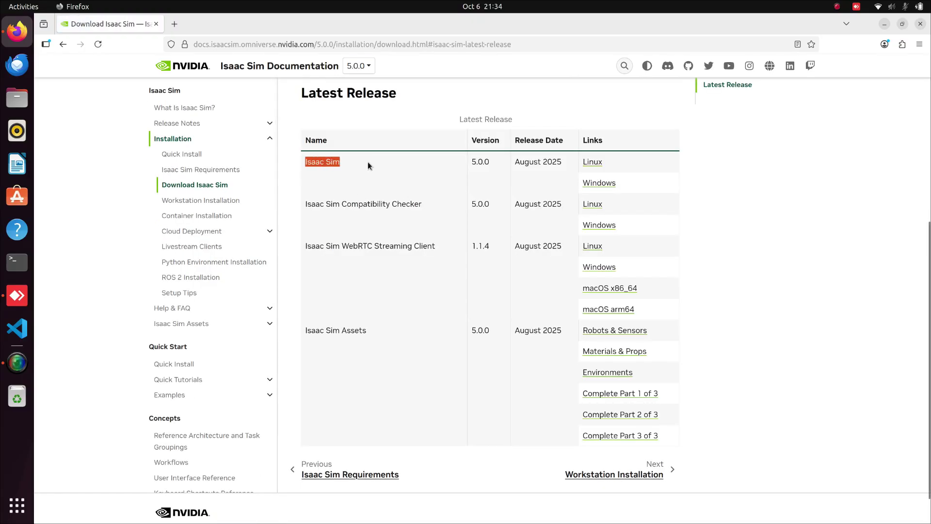
click(492, 166)
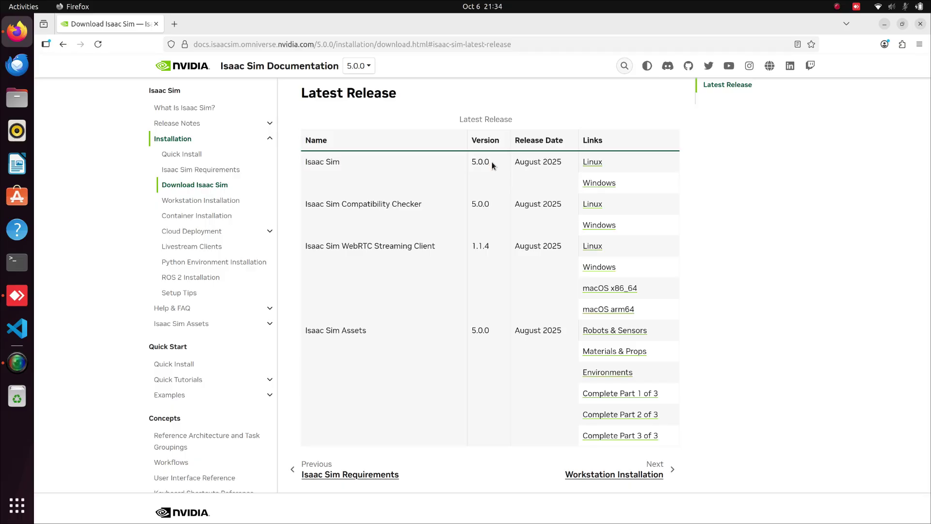
Choose documentation version 5.0.0 and download the Linux package of Isaac Sim 5.0.0 from the Latest Release table.
click(359, 66)
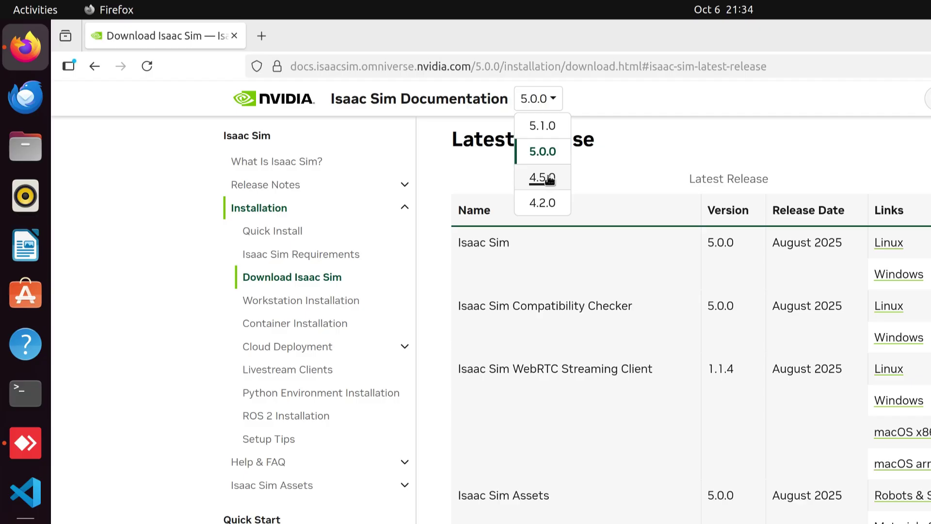
click(542, 151)
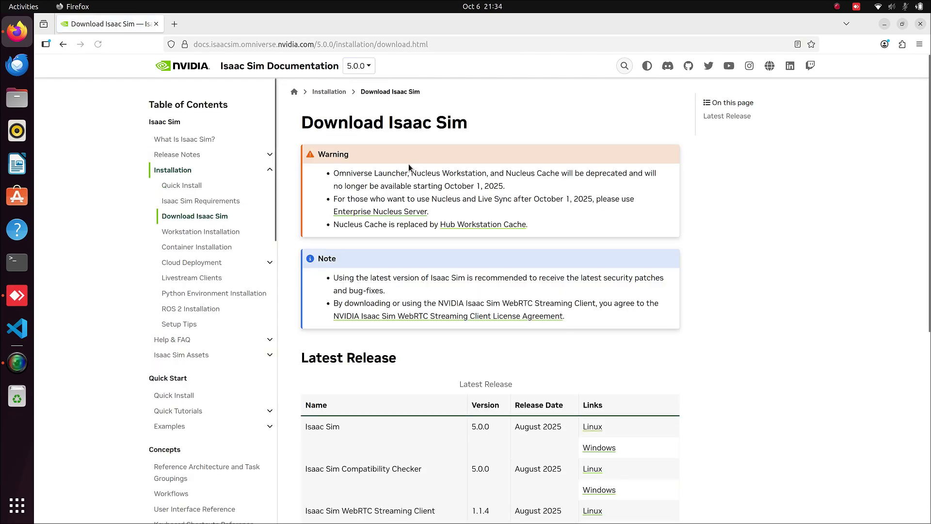
scroll(485, 253, down, 3)
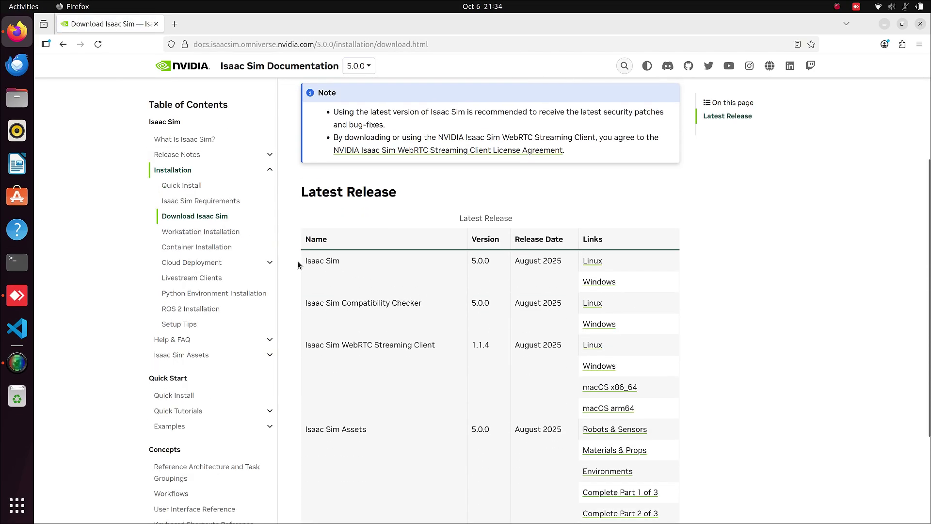
drag(304, 261, 484, 263)
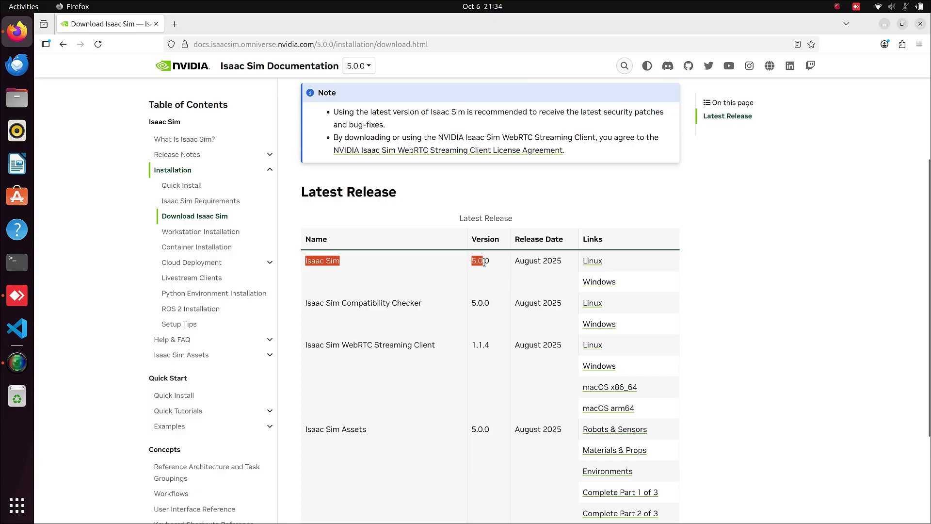
click(596, 262)
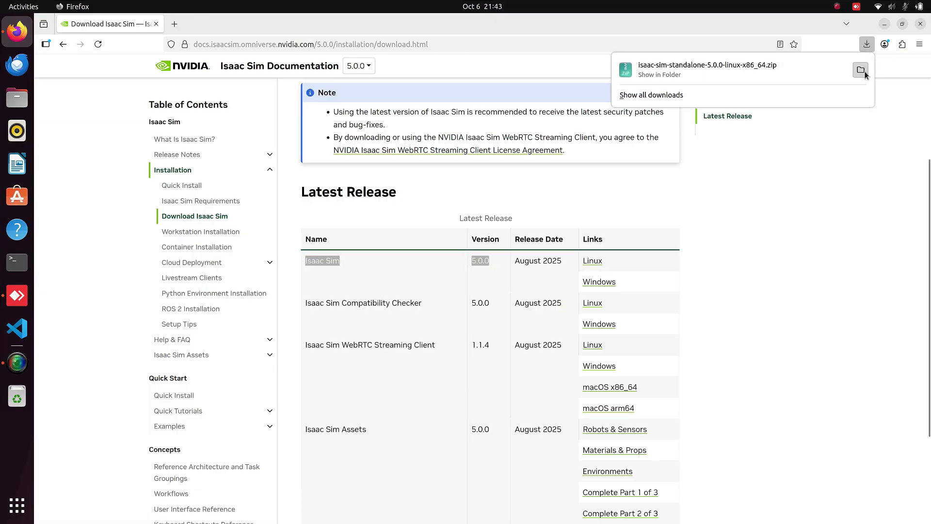
Show the downloaded isaac-sim-standalone-5.0.0-linux-x86_64.zip in its folder, extract it to the Home folder and check the extraction progress.
click(864, 71)
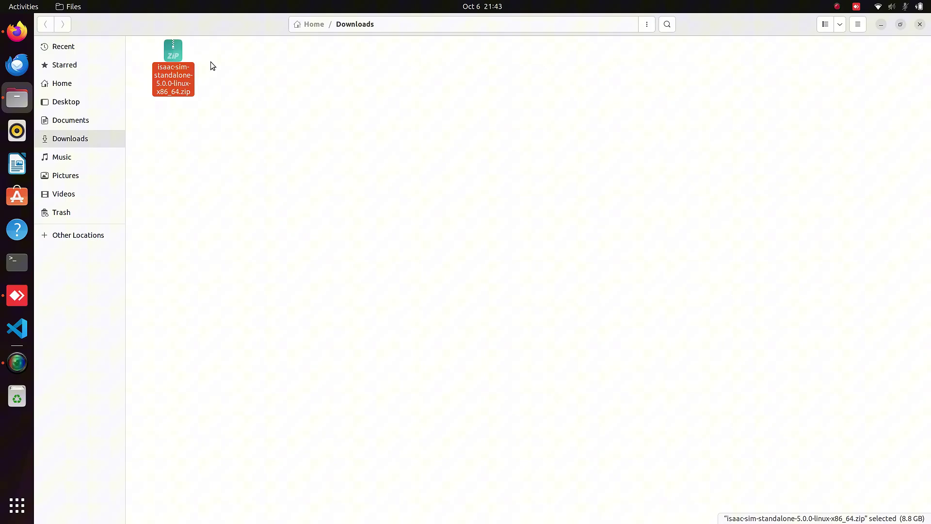
right_click(183, 73)
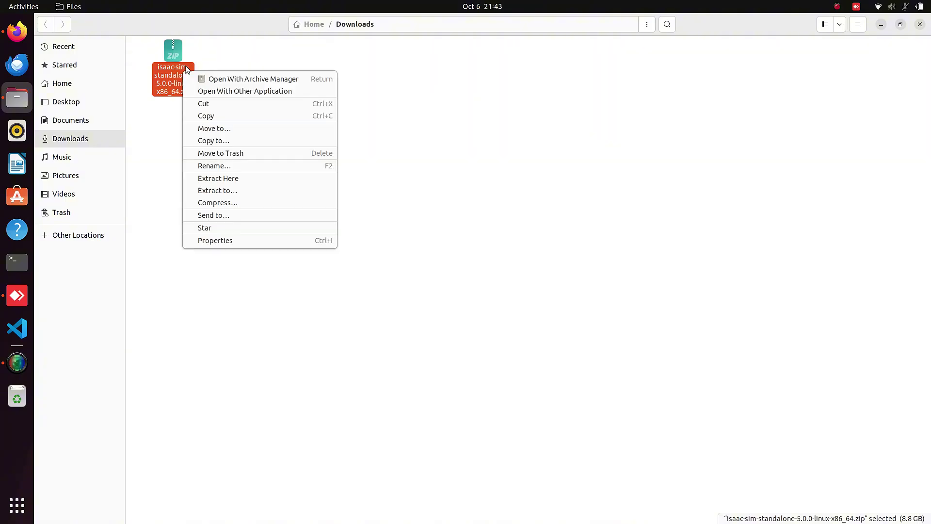
click(230, 191)
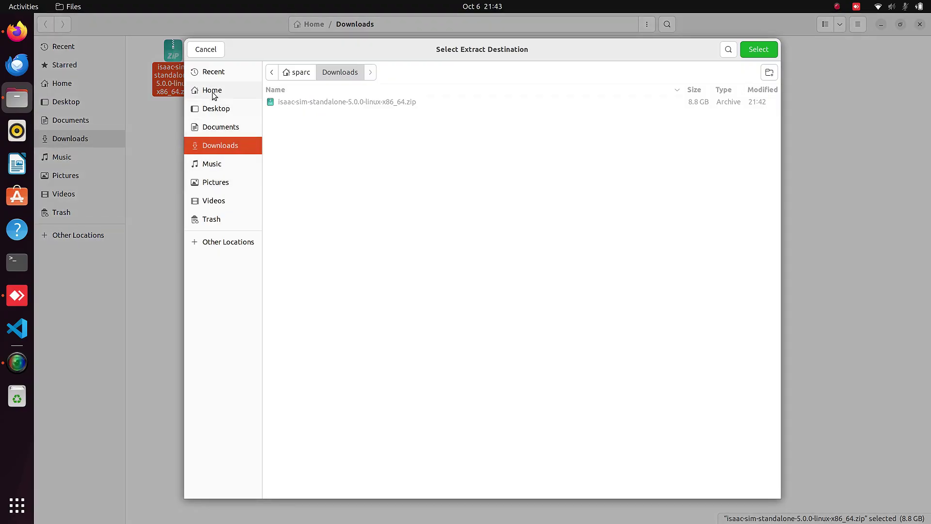
click(214, 93)
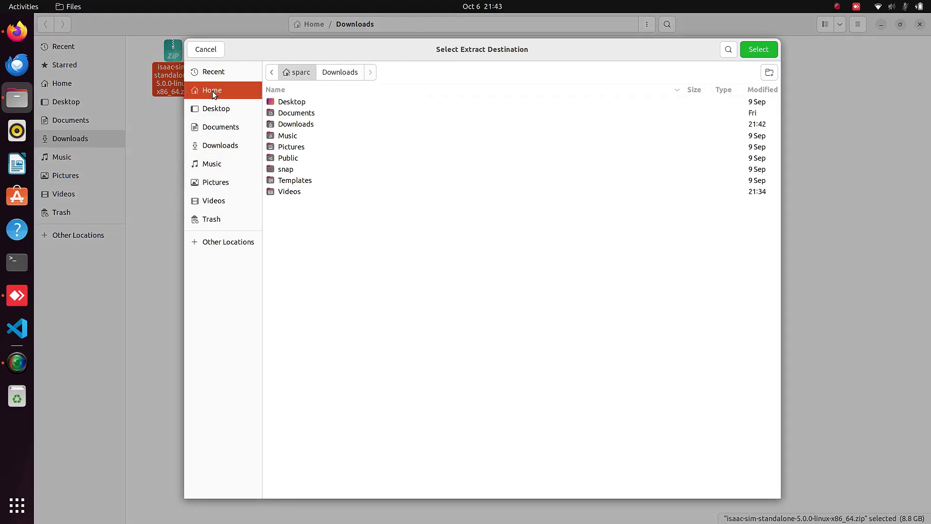
click(761, 55)
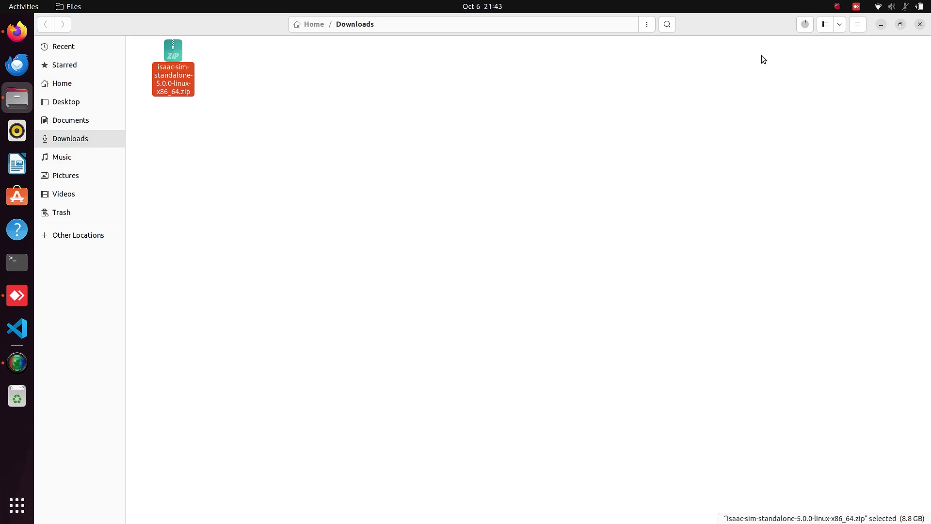
click(804, 25)
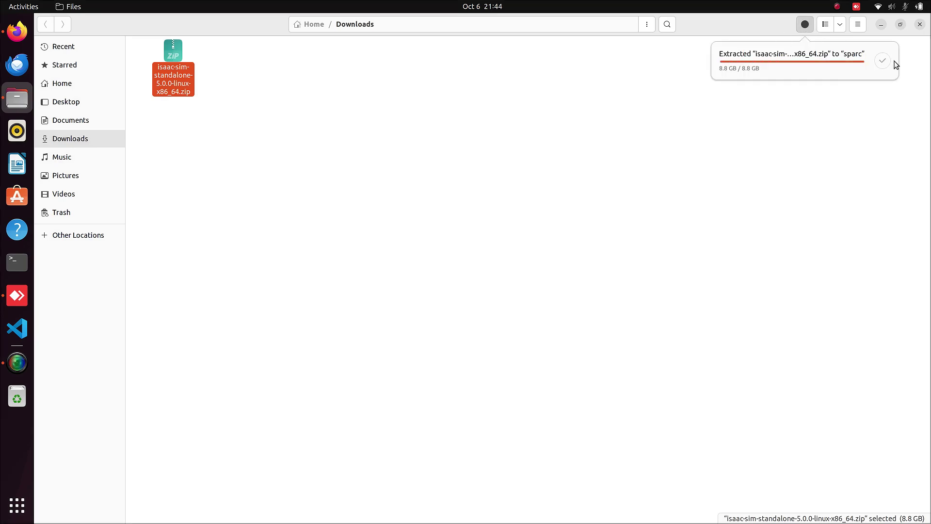
Rename the extracted isaac-sim-standalone-5.0.0-linux-x86_64 folder in Home as isaac-sim.
click(58, 86)
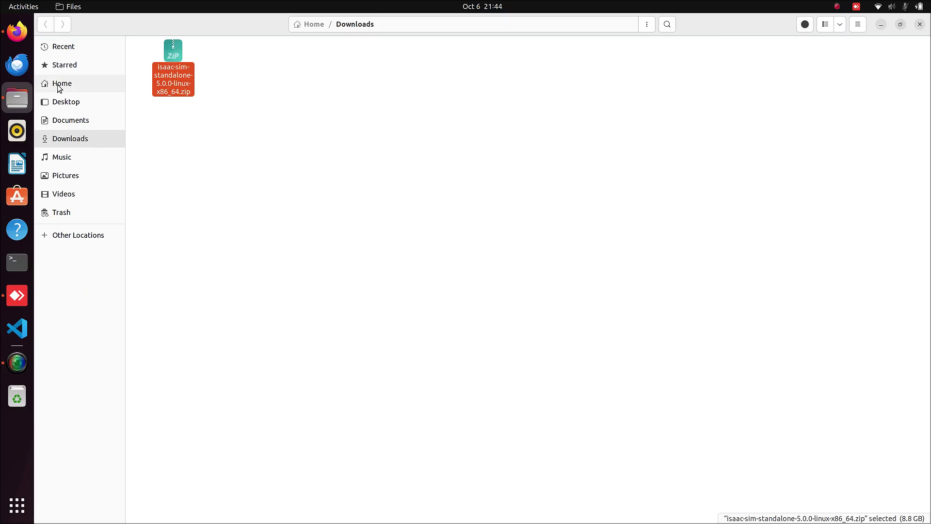
click(59, 86)
click(322, 72)
right_click(321, 68)
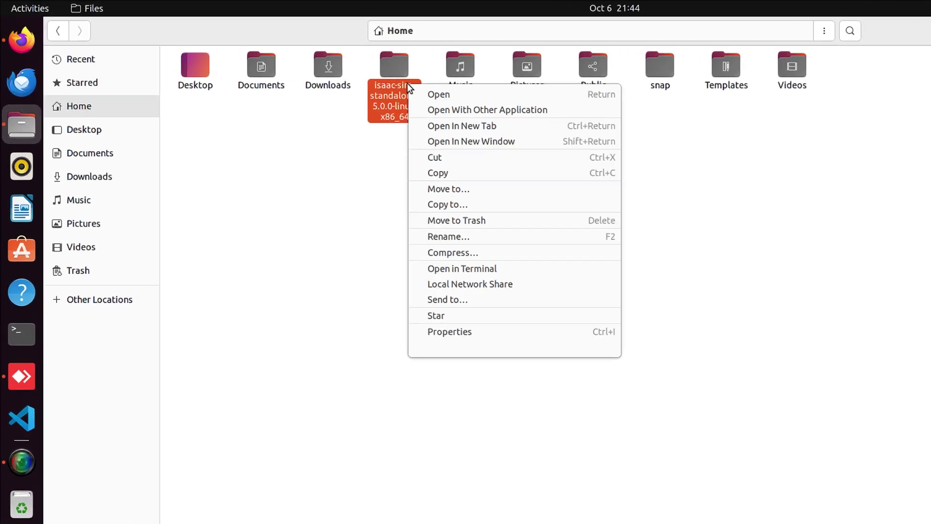
click(464, 237)
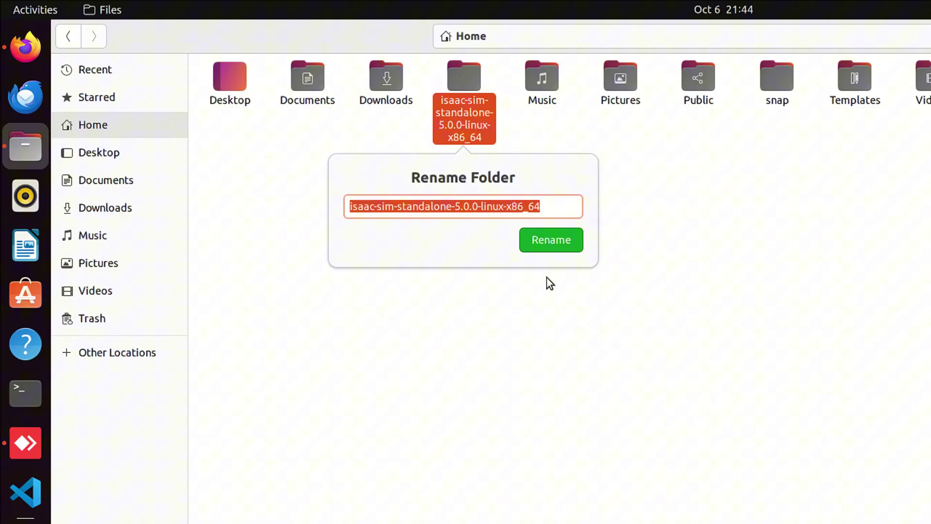
key(End)
key(BackSpace)
key(BackSpace)
key(BackSpace)
key(BackSpace)
key(BackSpace)
key(BackSpace)
key(BackSpace)
key(BackSpace)
key(BackSpace)
key(BackSpace)
key(BackSpace)
key(BackSpace)
key(BackSpace)
key(BackSpace)
key(BackSpace)
key(BackSpace)
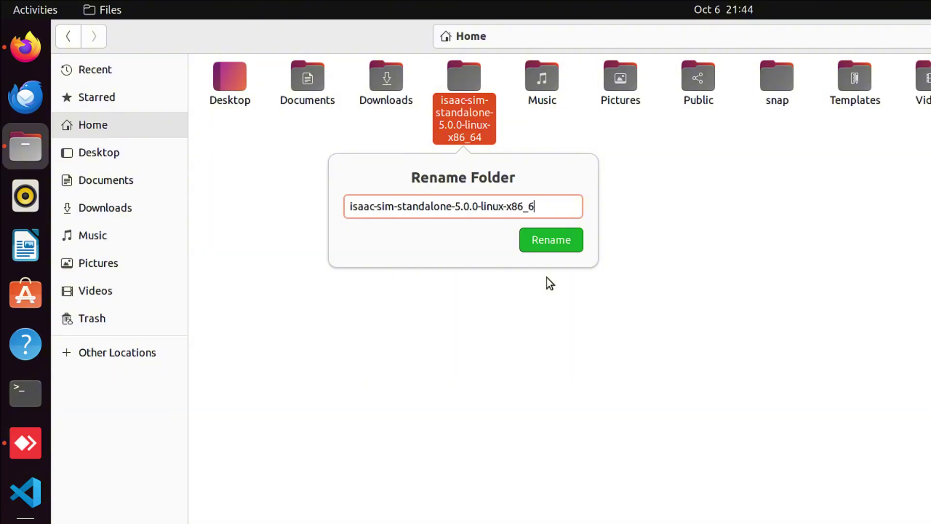
key(BackSpace)
key(BackSpace)
key(BackSpace)
key(BackSpace)
key(BackSpace)
key(BackSpace)
key(BackSpace)
key(BackSpace)
key(BackSpace)
key(BackSpace)
key(BackSpace)
key(BackSpace)
key(BackSpace)
key(BackSpace)
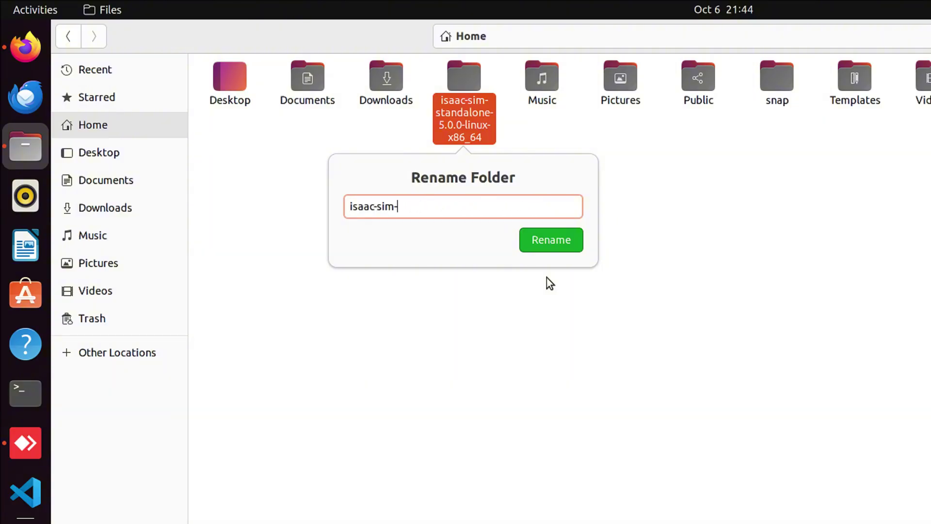
key(Return)
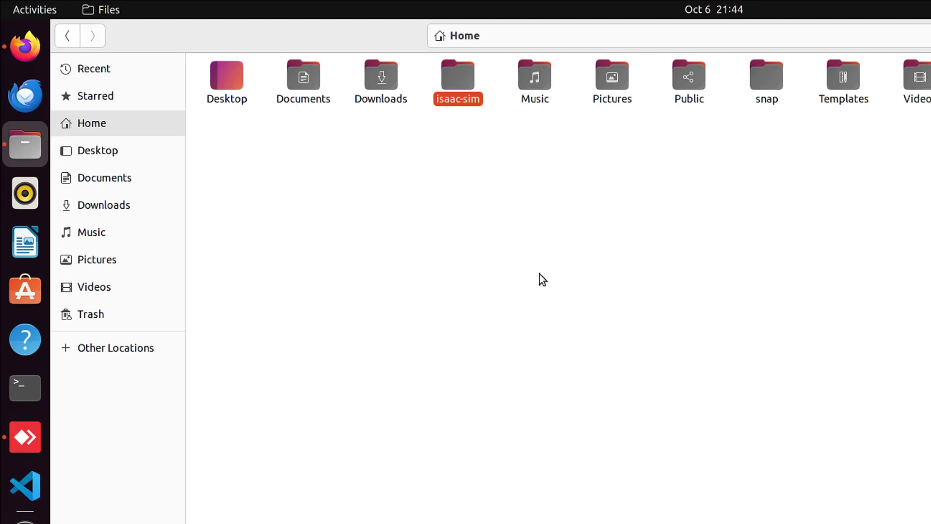
double_click(373, 63)
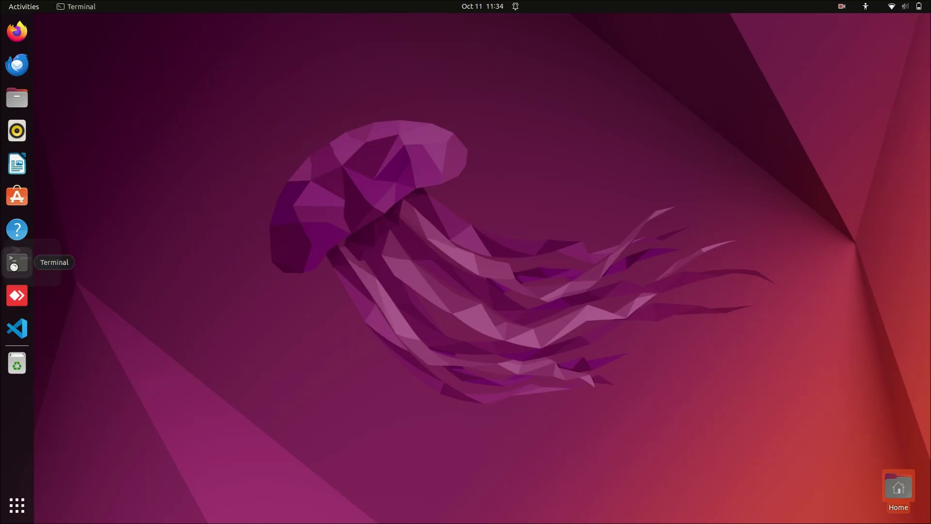
Switch to Terminal, change into the isaac-sim directory and run the script that launches the Isaac Sim App Selector.
text(cd isaac-sim/)
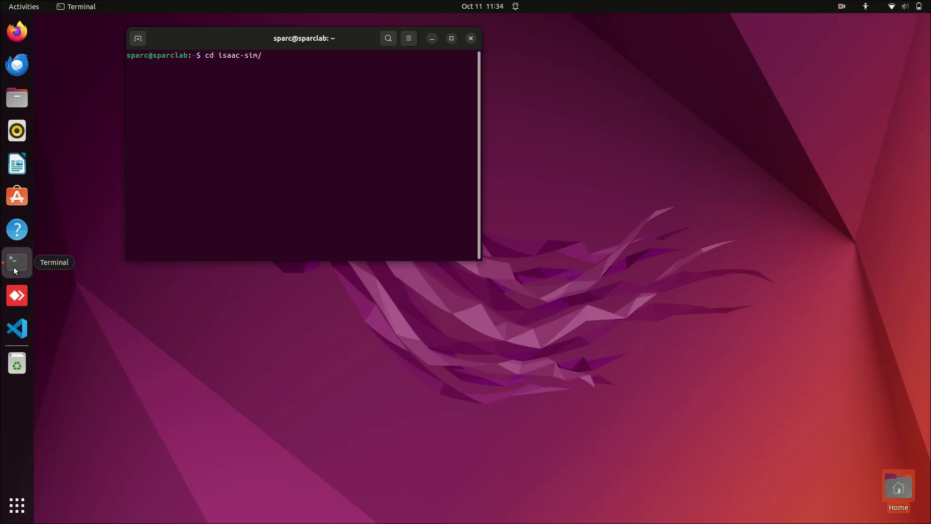
key(Return)
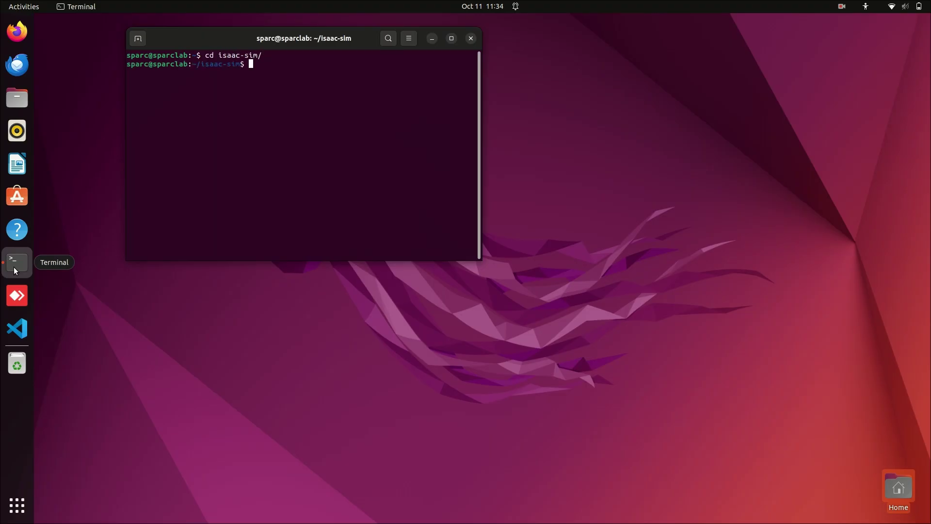
text(./isaac-sim.s)
key(Tab)
key(Return)
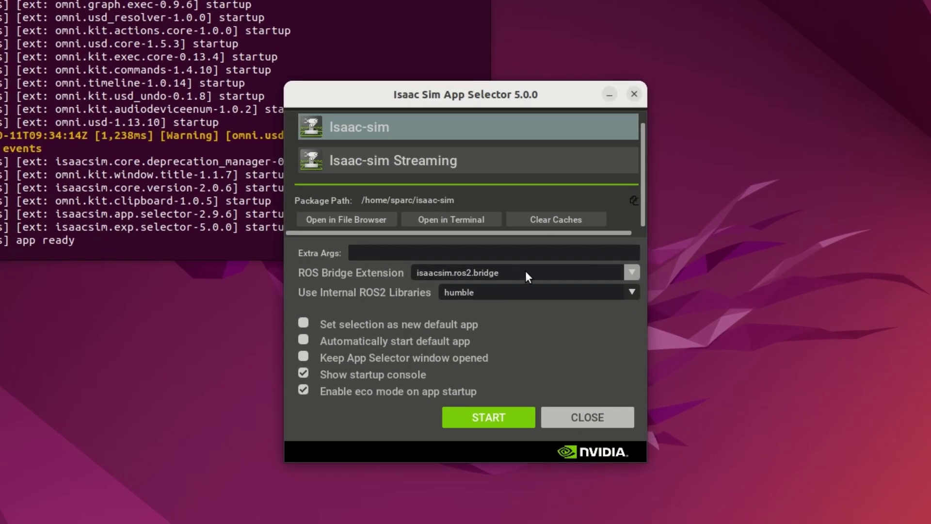
Select isaacsim.ros2.bridge as the ROS bridge extension with the humble internal ROS2 libraries, and start Isaac Sim, waiting until it has loaded.
click(527, 274)
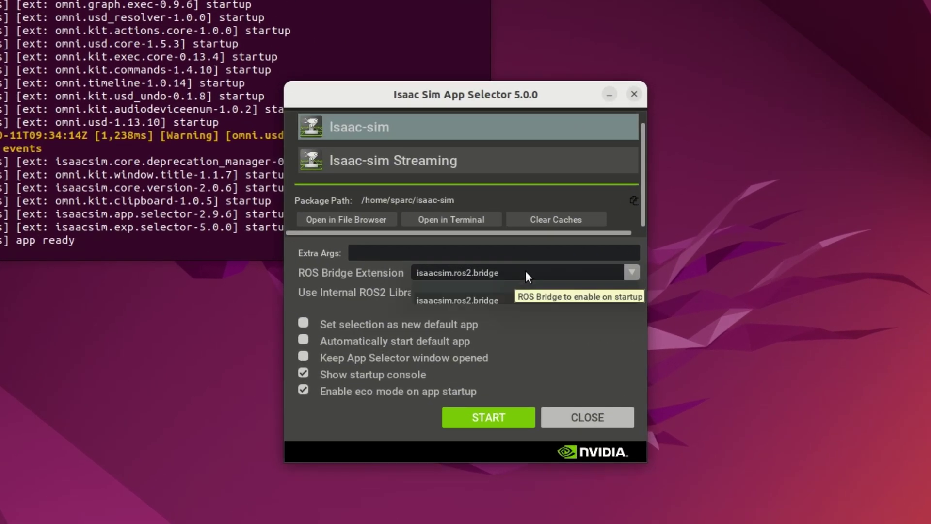
click(442, 300)
click(494, 290)
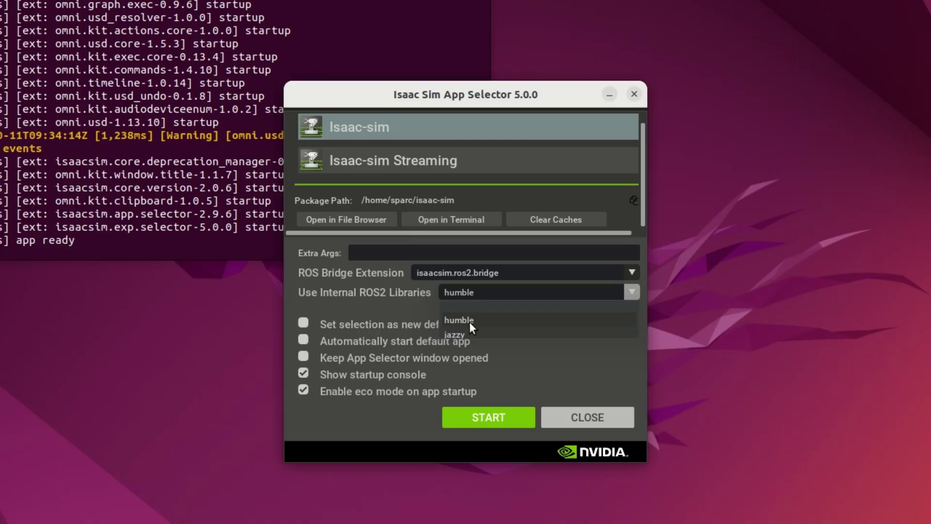
click(470, 322)
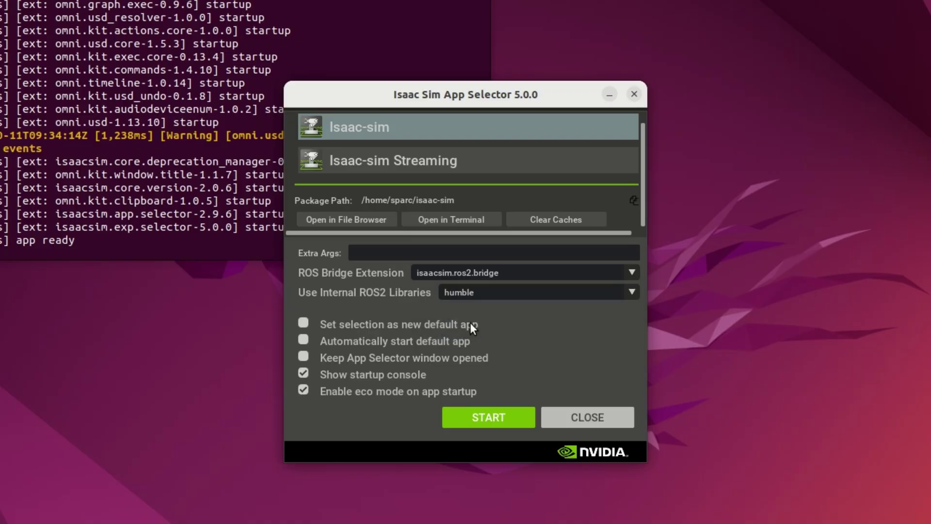
click(483, 411)
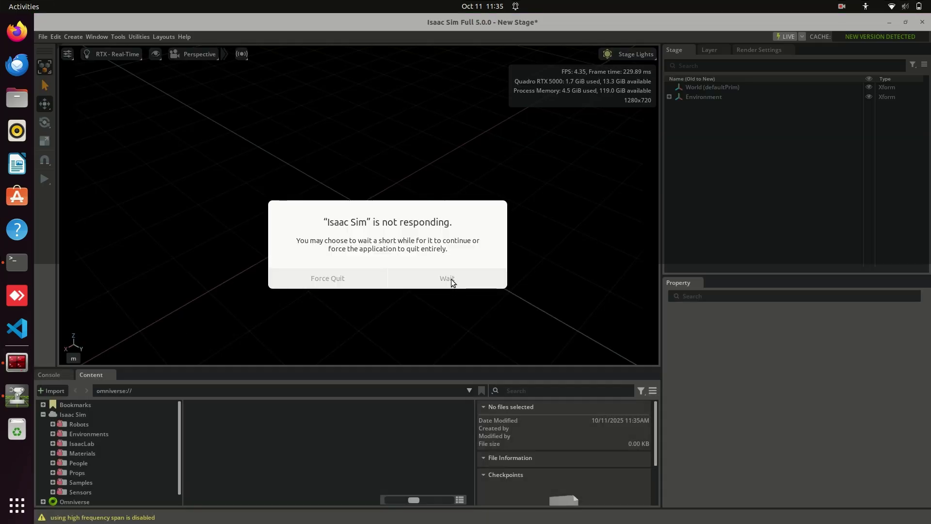
click(451, 280)
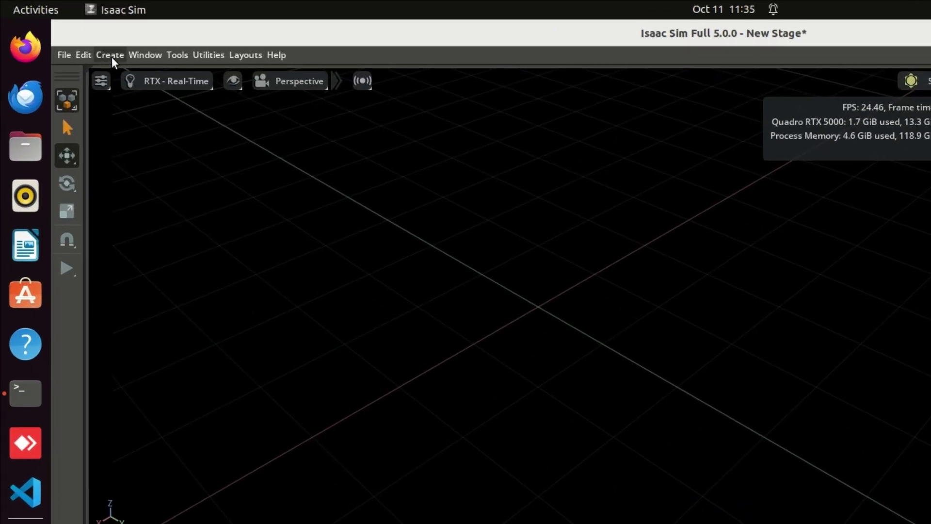
Create a cone shape at the origin of the new stage, and play and stop the simulation once.
click(74, 38)
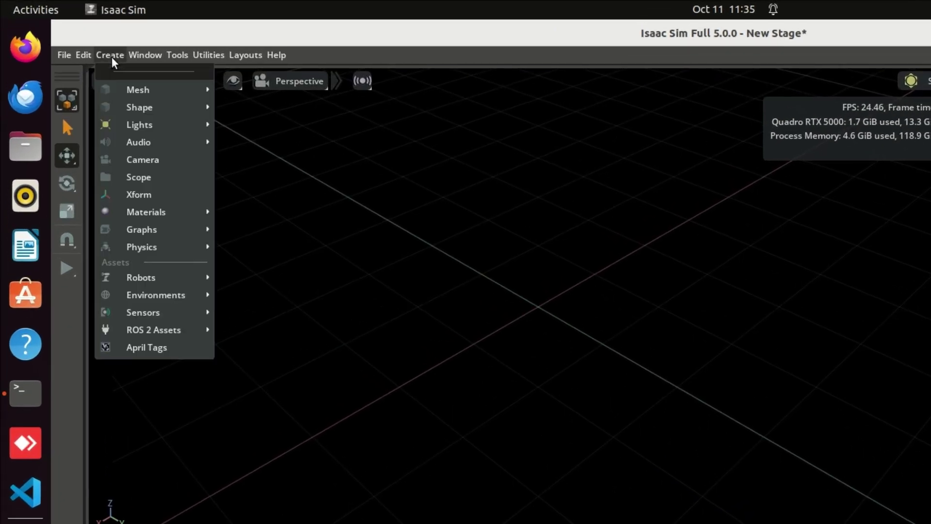
mouse_move(170, 109)
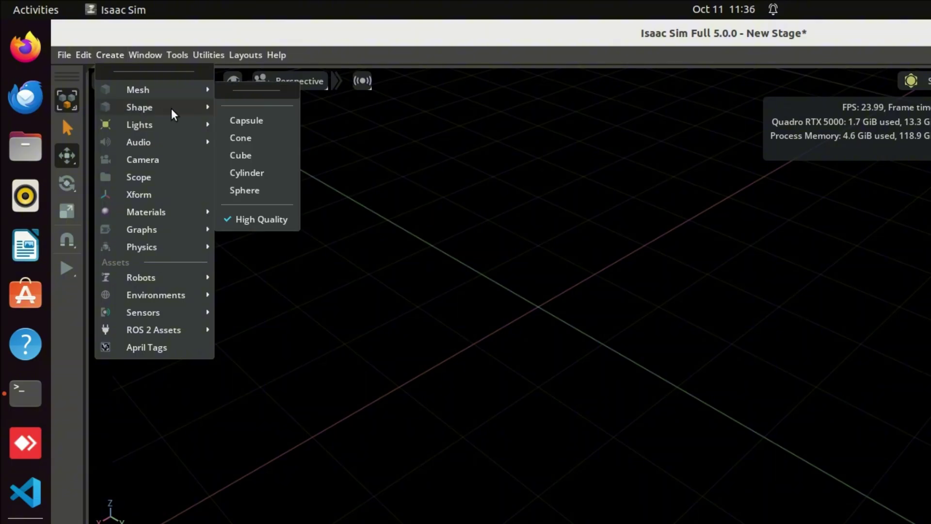
click(238, 139)
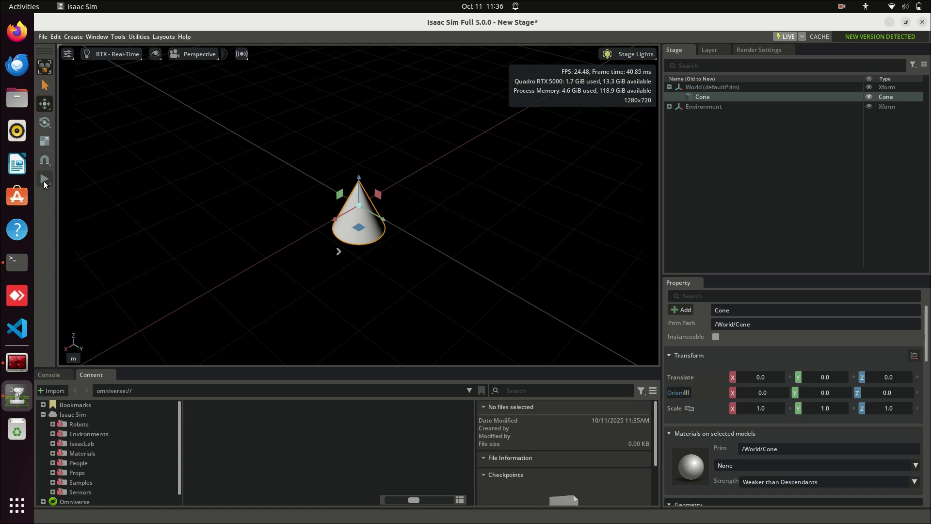
click(44, 181)
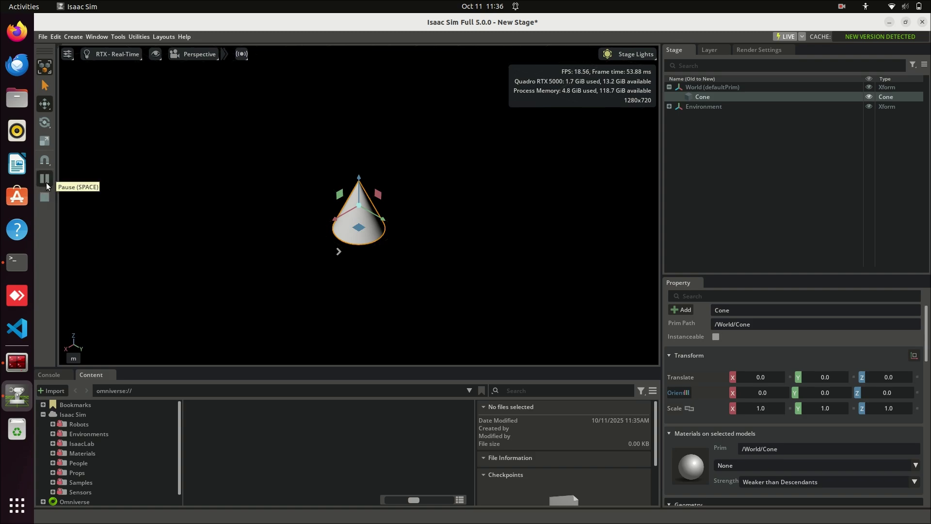
click(47, 196)
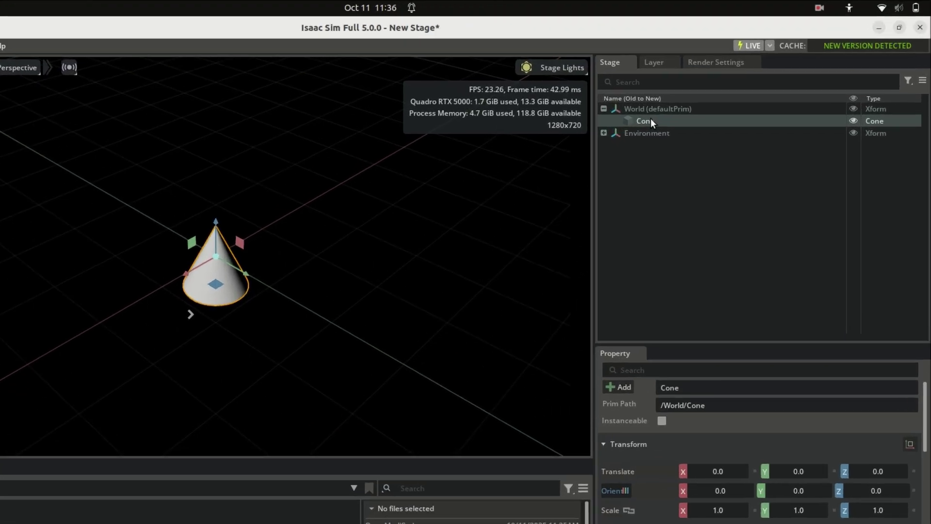
Add the physics Rigid Body with Colliders Preset to the cone, and play the simulation briefly before stopping it.
right_click(708, 96)
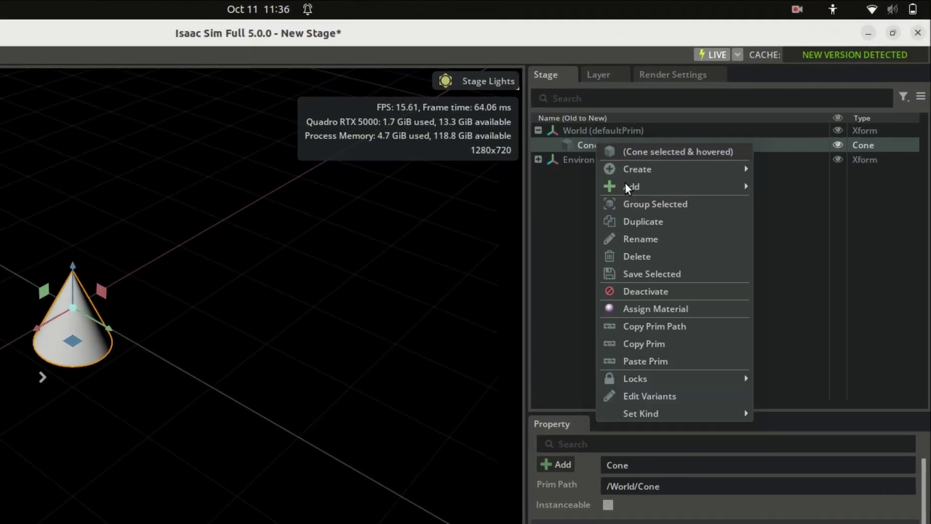
mouse_move(647, 191)
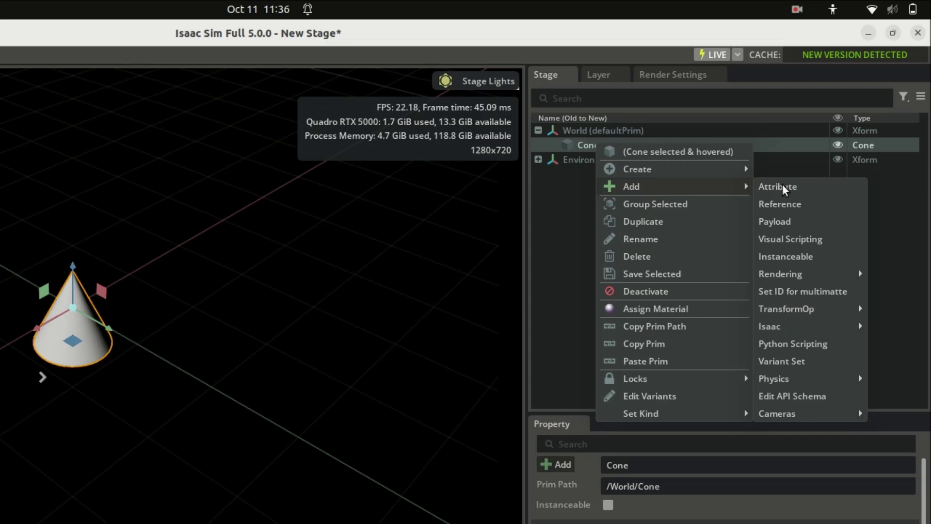
mouse_move(800, 379)
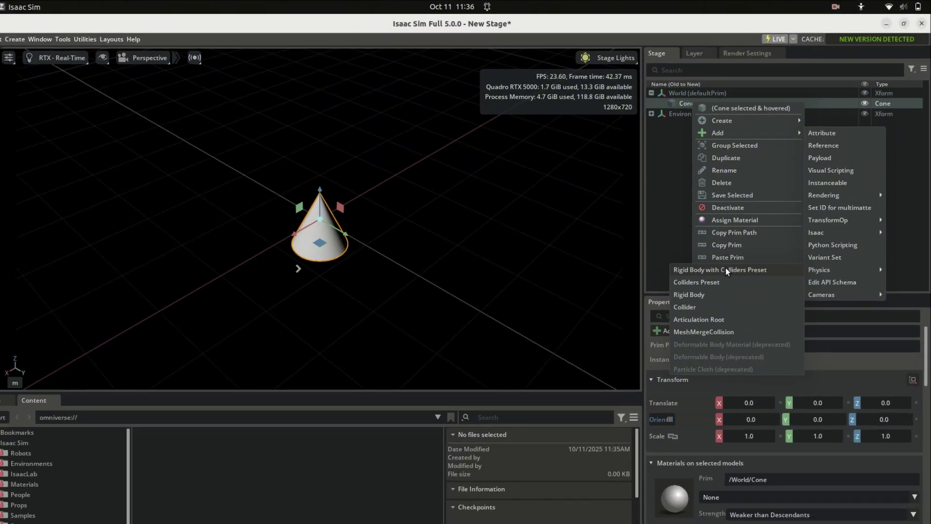
click(660, 381)
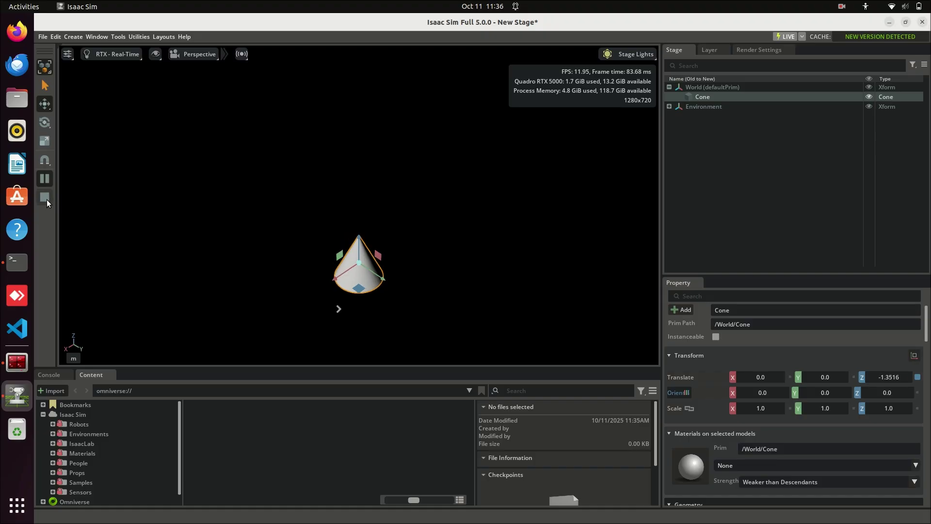
click(47, 199)
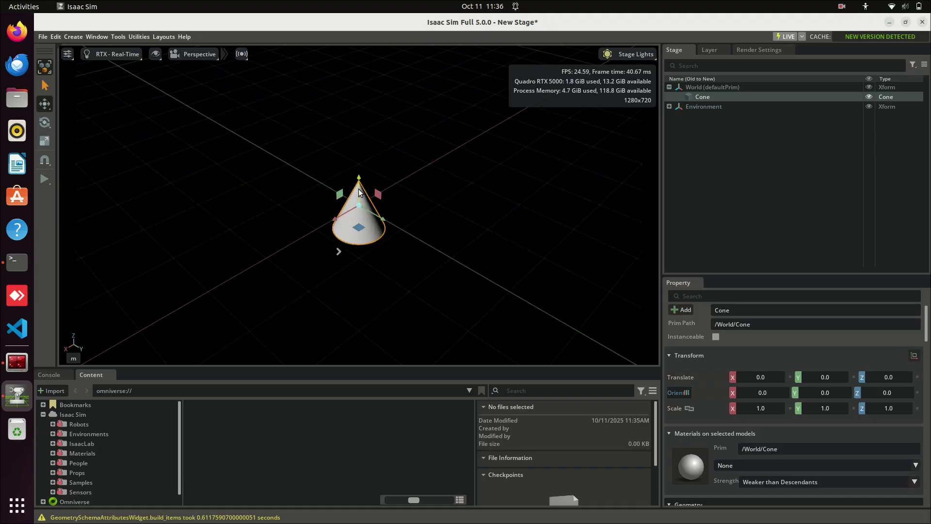
Raise the cone along its vertical Z axis well above the origin and create a physics ground plane beneath it.
drag(359, 192, 359, 90)
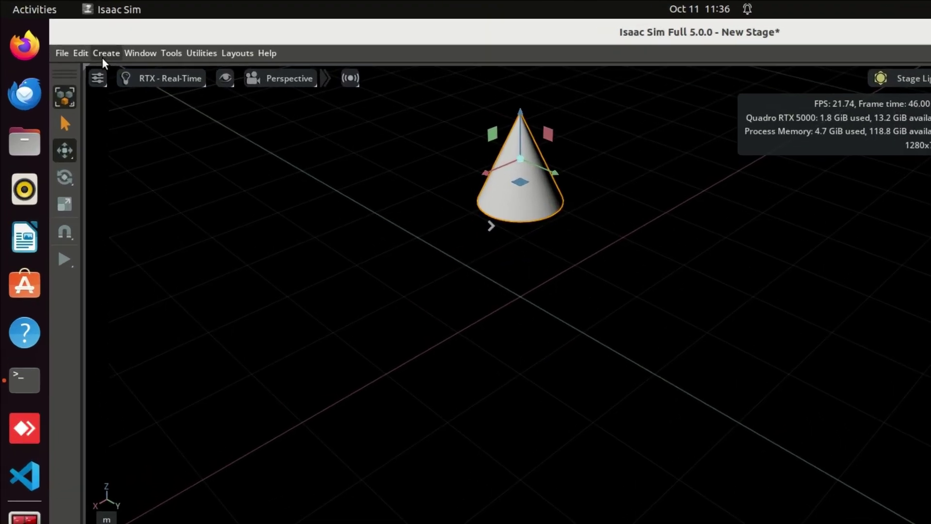
click(71, 38)
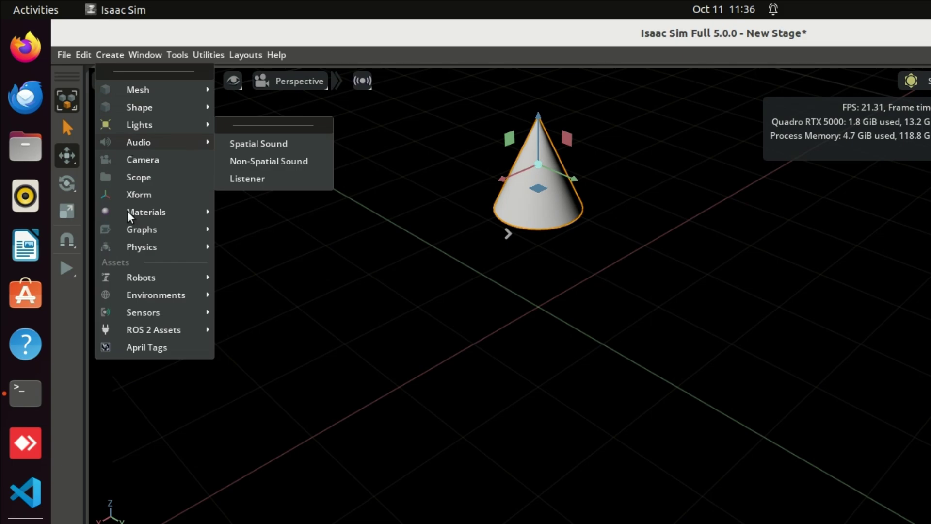
mouse_move(137, 247)
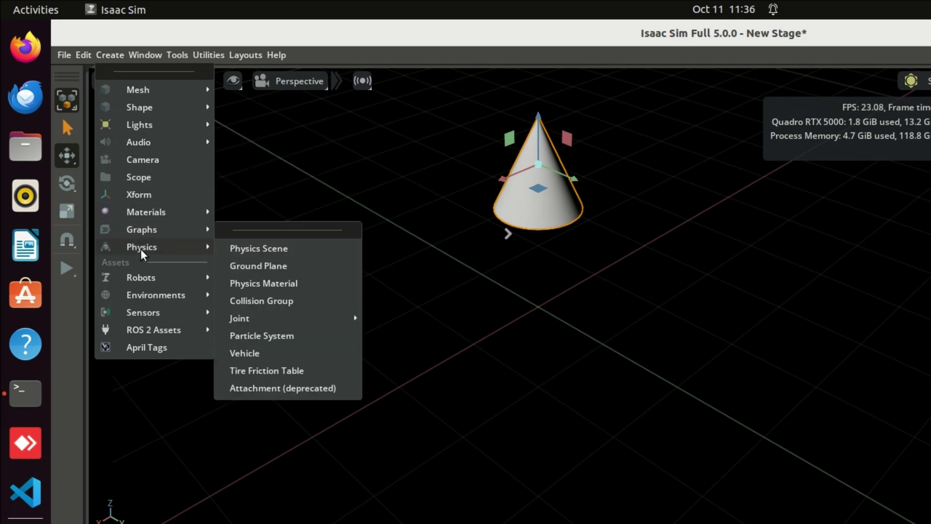
click(275, 269)
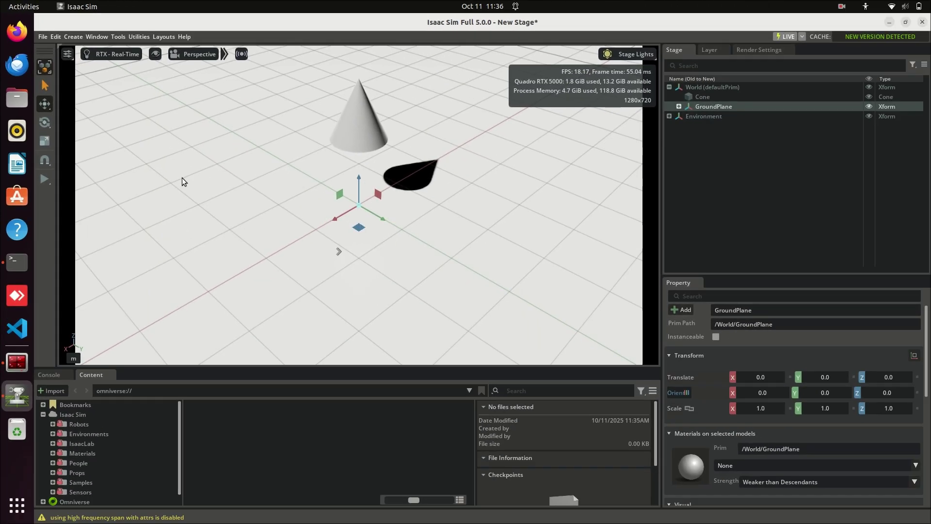
Play the simulation to check how the cone falls onto the ground plane, and stop it.
click(44, 180)
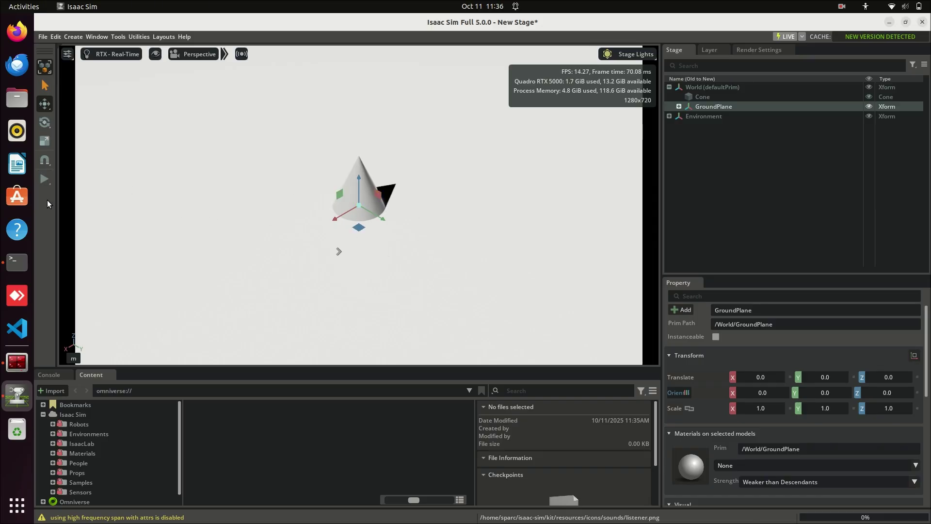
click(45, 197)
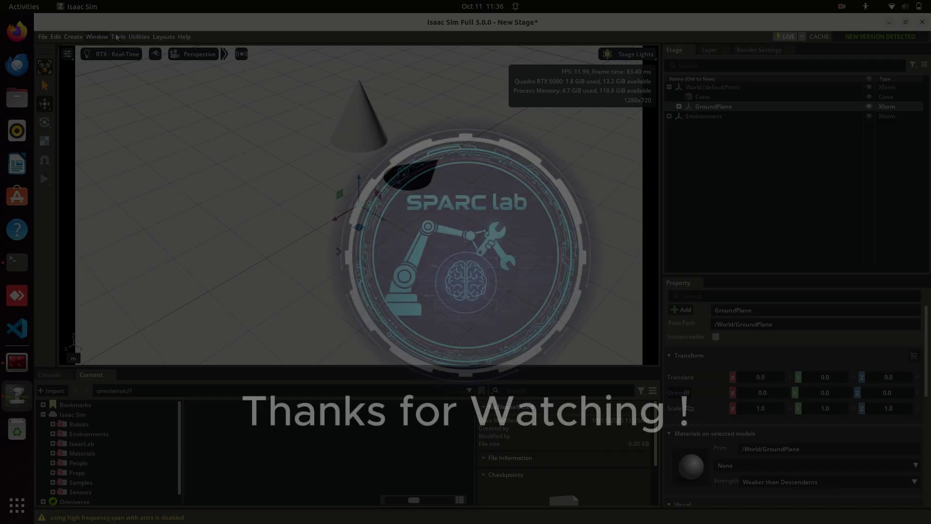